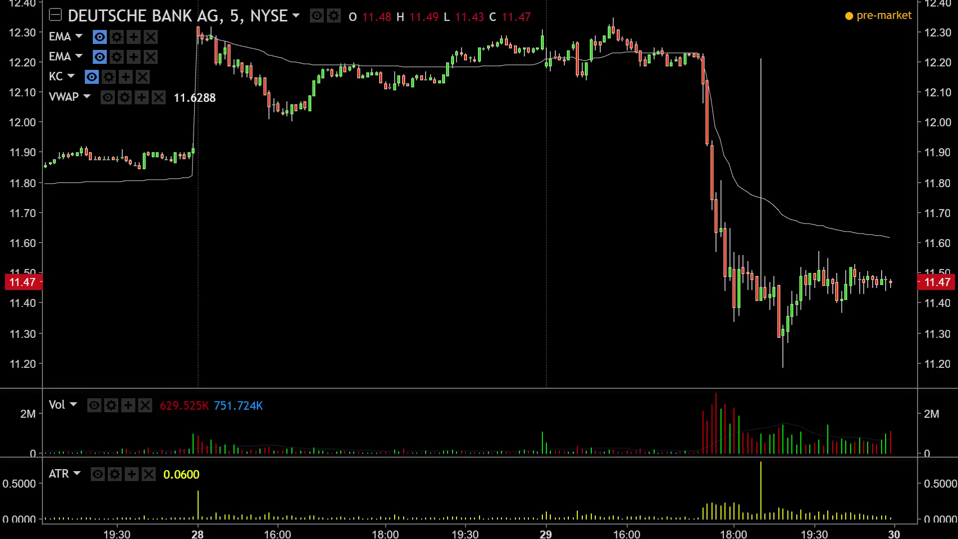
Step: Mark the top of Deutsche Bank's big drop with red brush strokes
scroll(639, 258, up, 5)
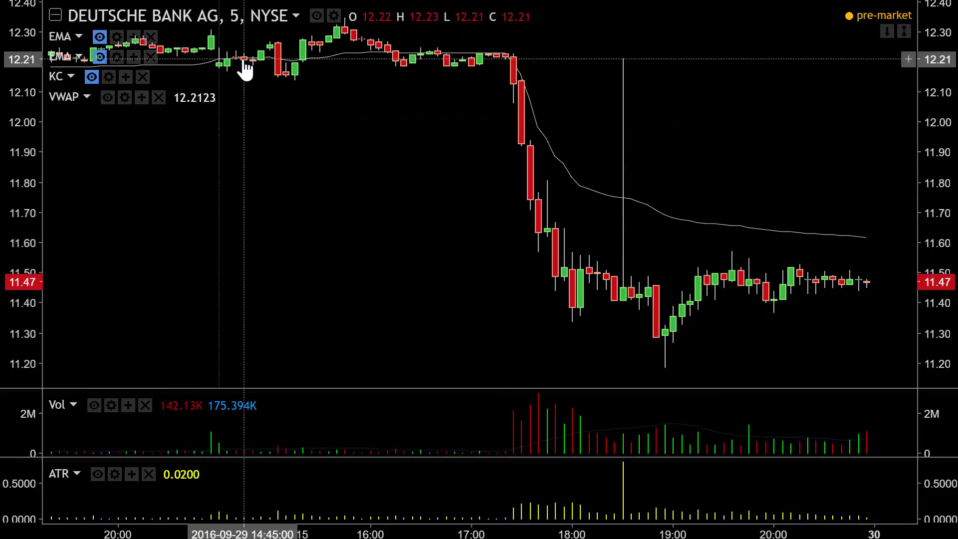
scroll(384, 229, down, 2)
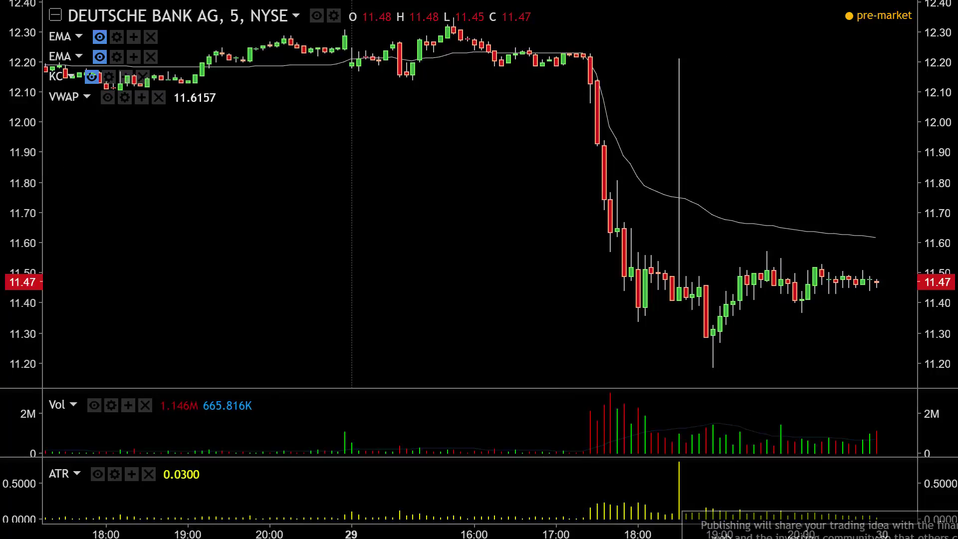
drag(626, 41, 593, 65)
drag(593, 64, 626, 51)
Step: Trace the drop in red, circling the 11.22 low and the latest candles near 11.47
mouse_move(563, 82)
mouse_down()
mouse_move(685, 356)
mouse_move(745, 350)
mouse_move(719, 342)
mouse_up()
drag(886, 272, 859, 265)
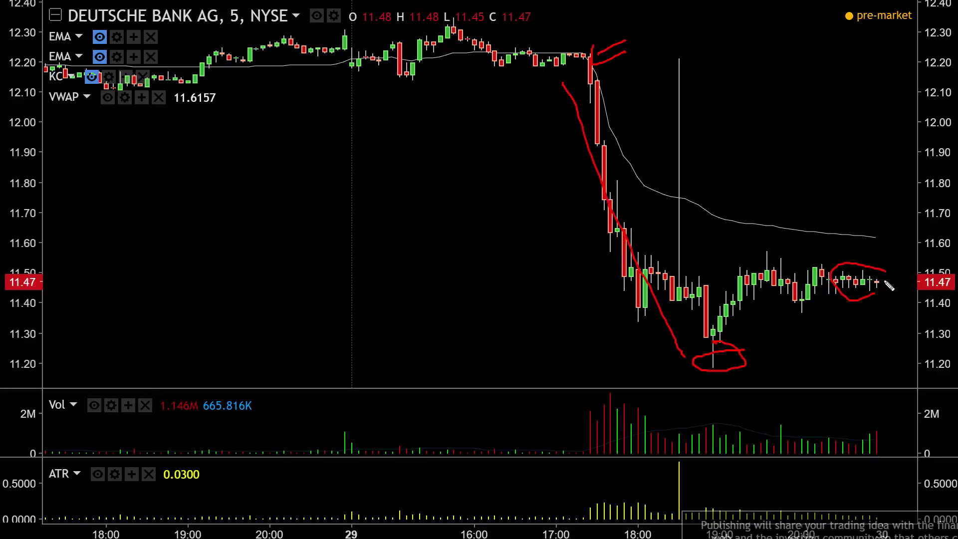
mouse_move(615, 79)
mouse_down()
mouse_move(698, 265)
mouse_move(841, 270)
mouse_move(737, 289)
mouse_move(722, 282)
mouse_up()
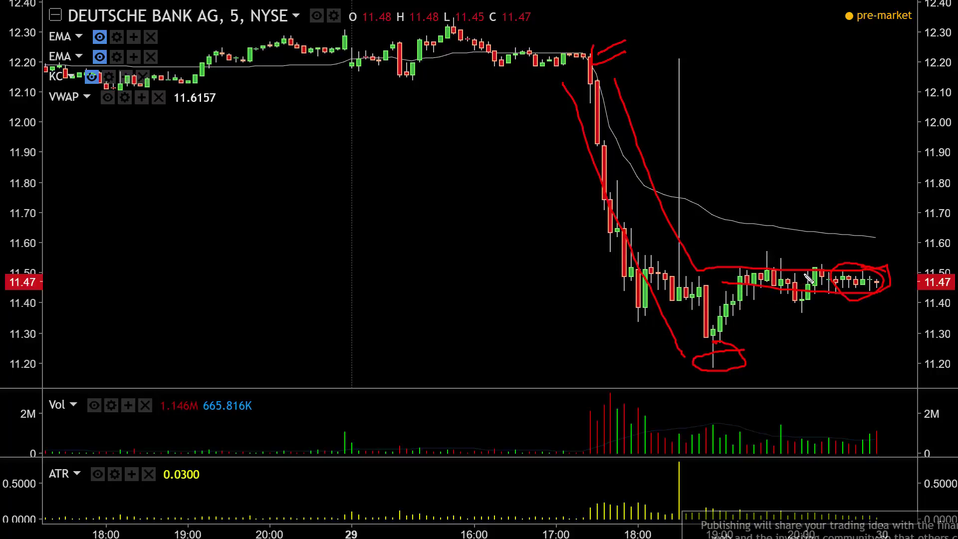
Step: Clear the red sketches and put the Deutsche Bank chart on the 1D daily interval
key(Escape)
text(1D)
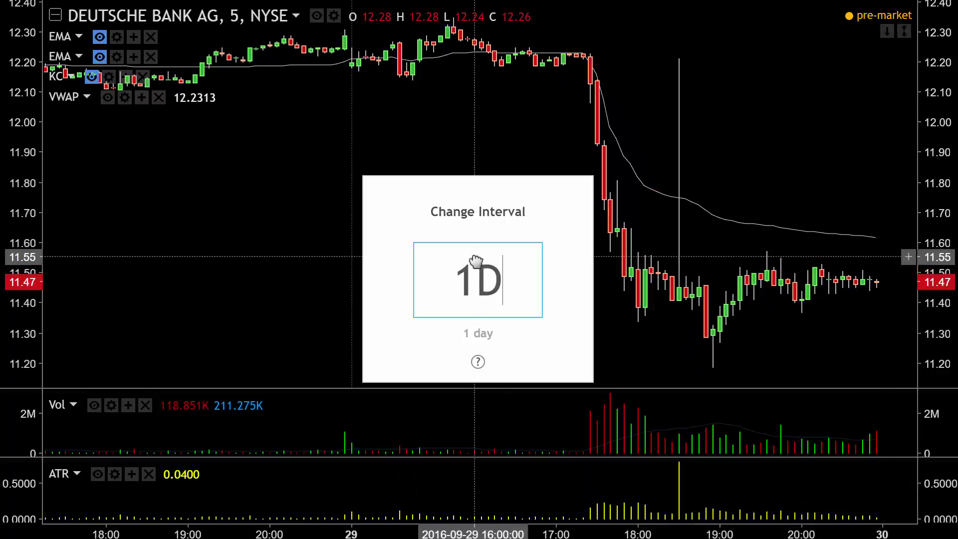
key(Return)
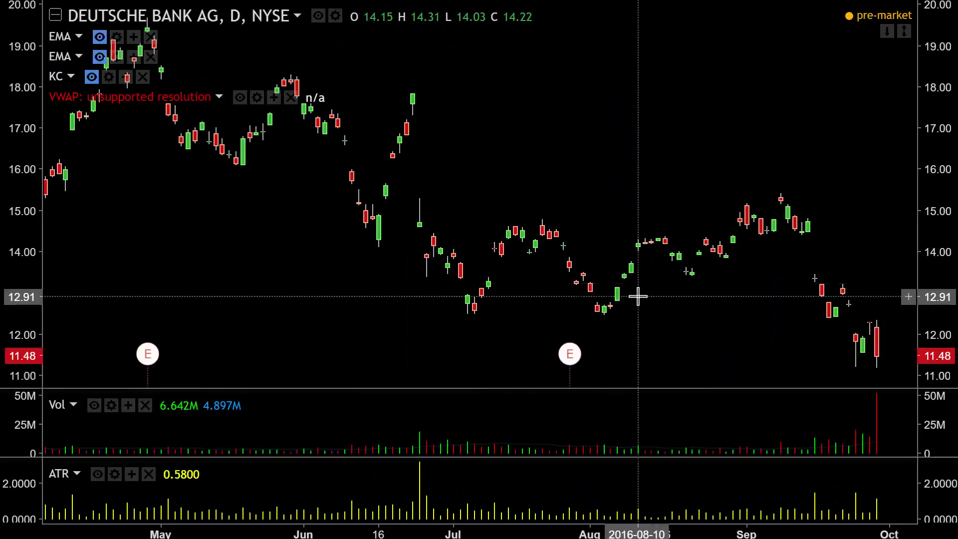
scroll(632, 304, down, 6)
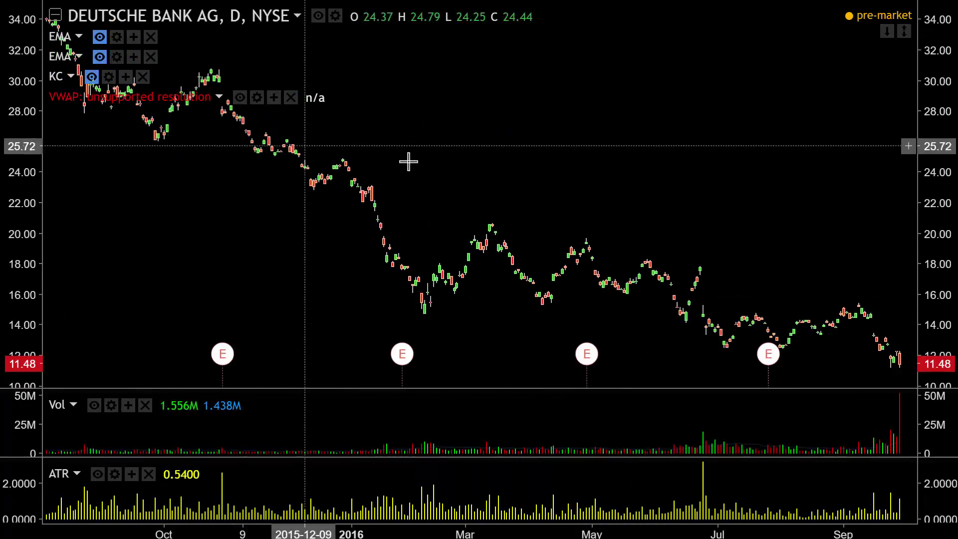
scroll(467, 185, up, 5)
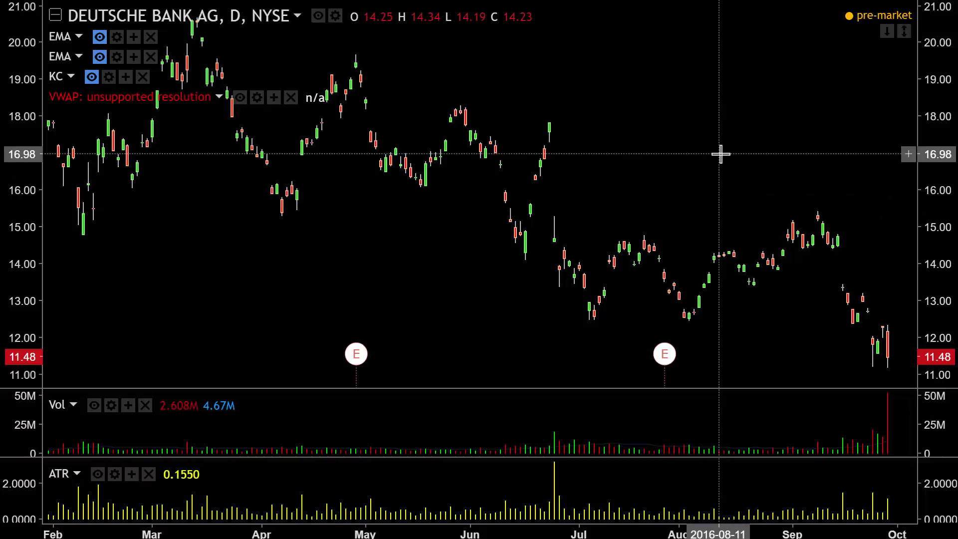
Step: Load the US30 Wall Street top-30 index chart
text(US30)
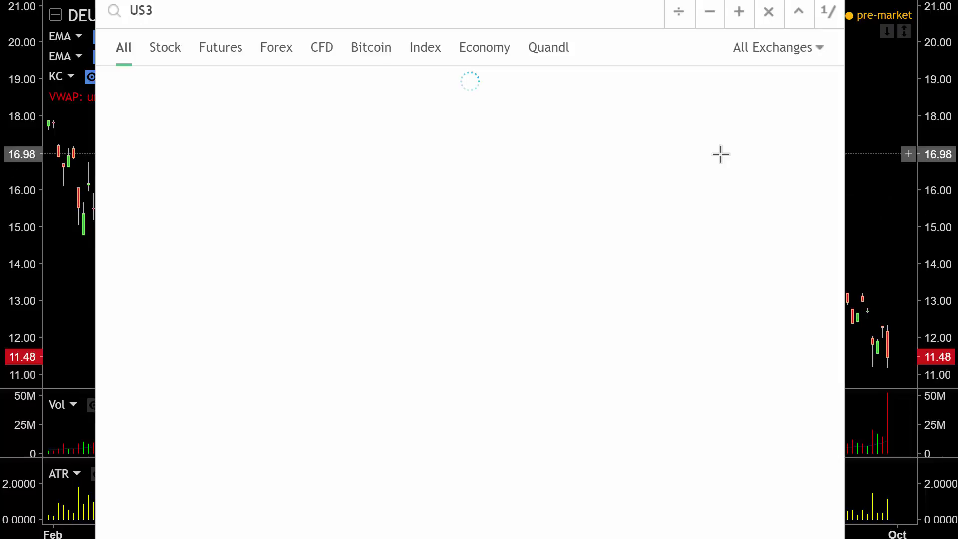
key(Return)
scroll(738, 256, up, 3)
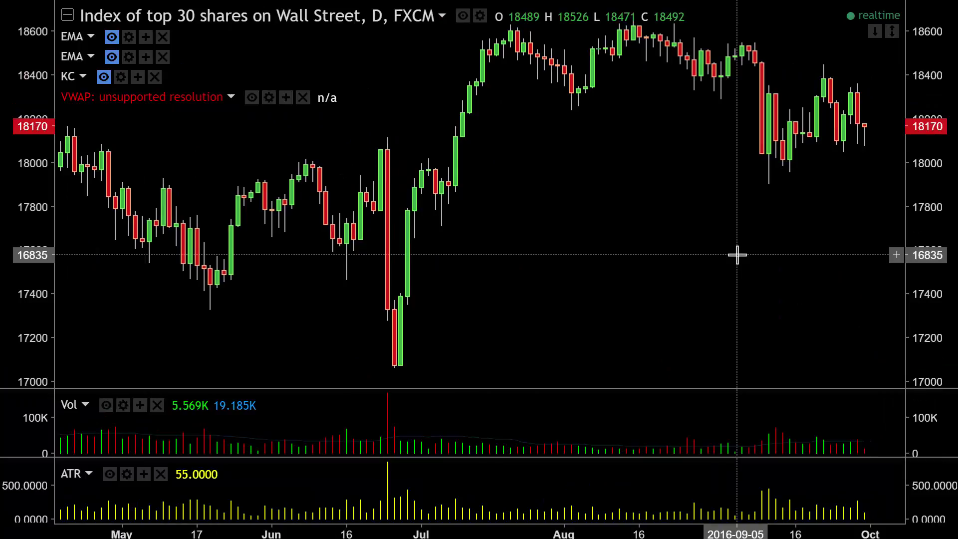
Step: Switch US30 to the 3-minute interval and scroll to the 29 September drop
text(3)
key(Return)
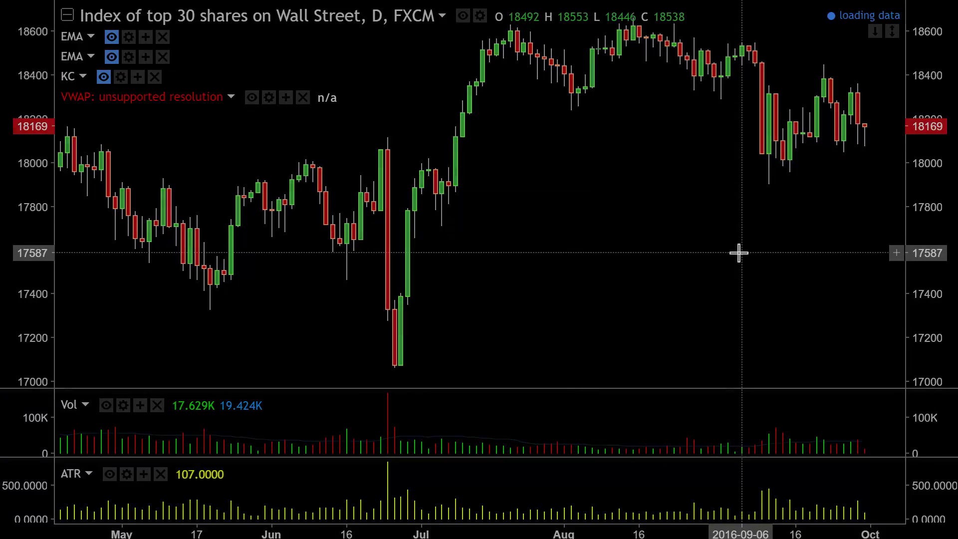
scroll(724, 288, down, 3)
scroll(638, 274, left, 5)
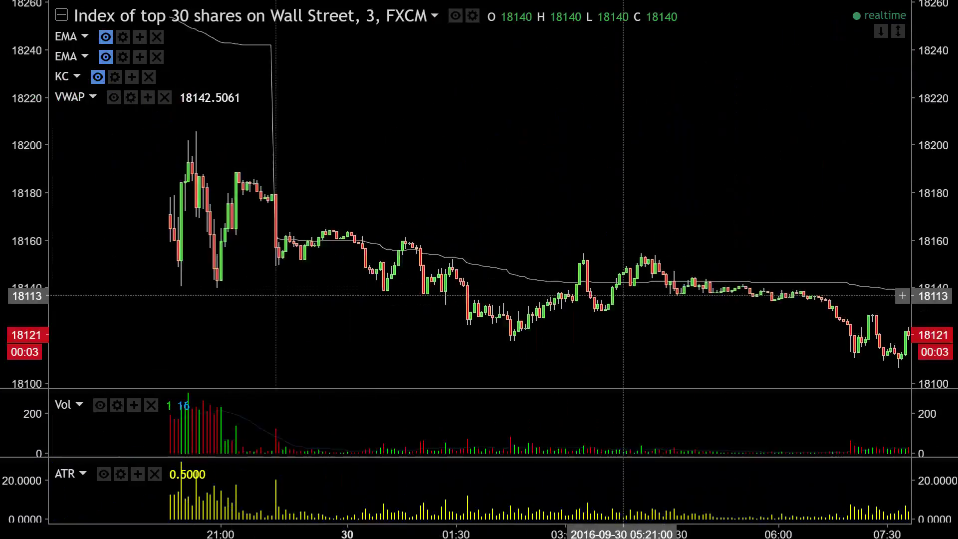
scroll(589, 324, right, 5)
scroll(460, 289, left, 10)
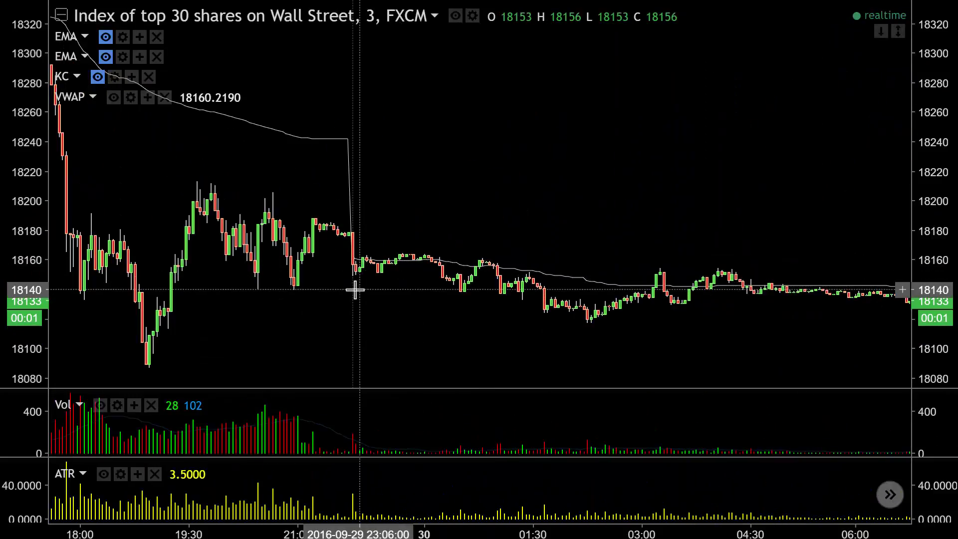
scroll(634, 309, left, 10)
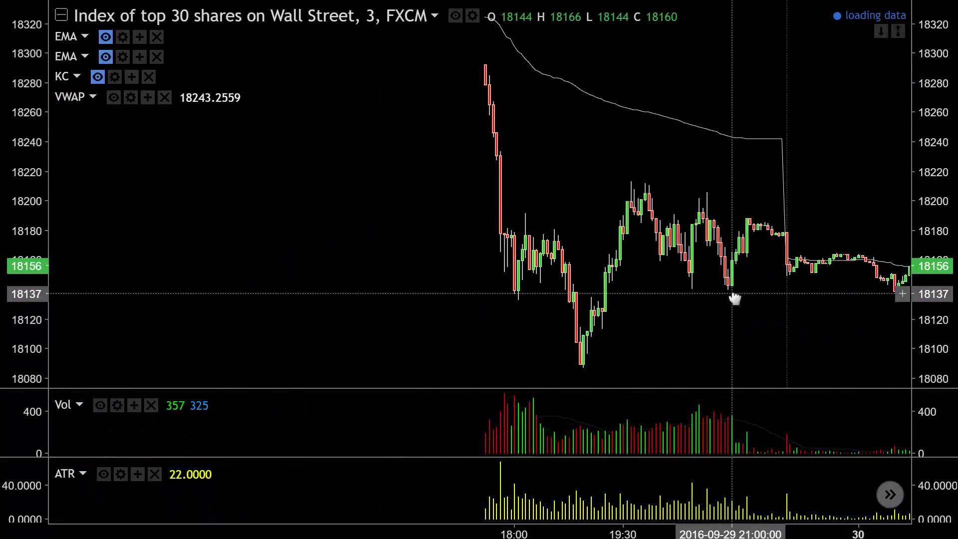
scroll(604, 285, up, 5)
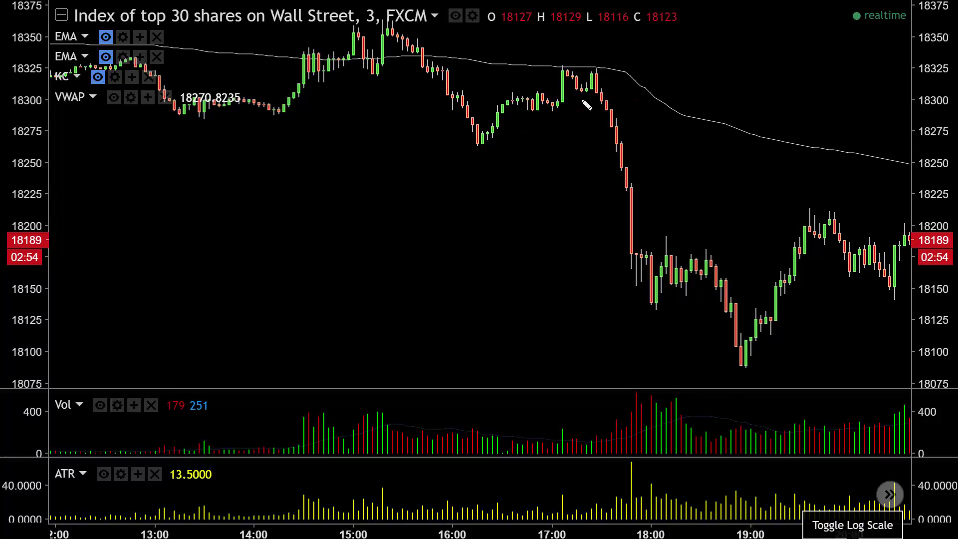
mouse_move(735, 112)
mouse_down()
mouse_move(779, 54)
mouse_move(855, 140)
mouse_move(885, 22)
mouse_up()
drag(723, 116, 926, 118)
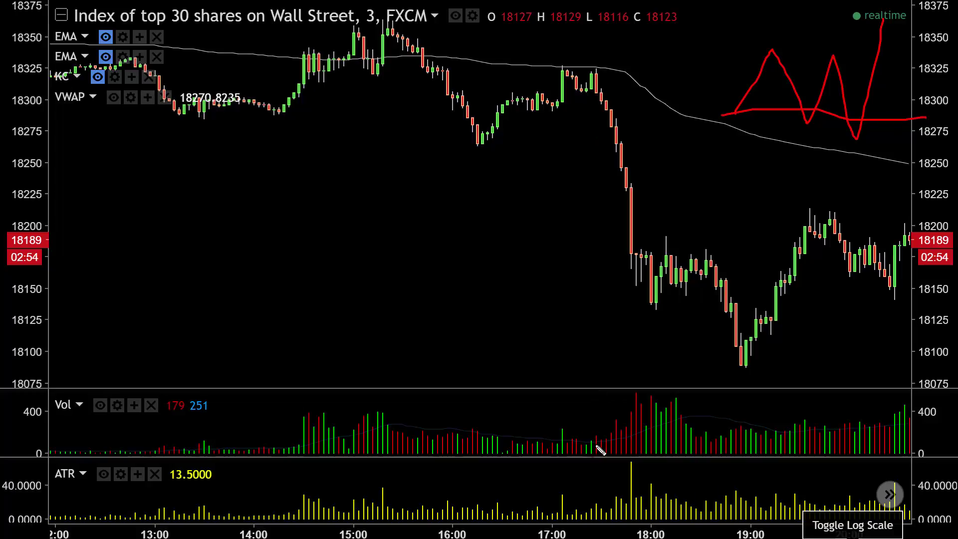
drag(592, 442, 632, 411)
drag(594, 54, 604, 119)
mouse_move(607, 77)
mouse_down()
mouse_move(643, 170)
mouse_move(652, 251)
mouse_up()
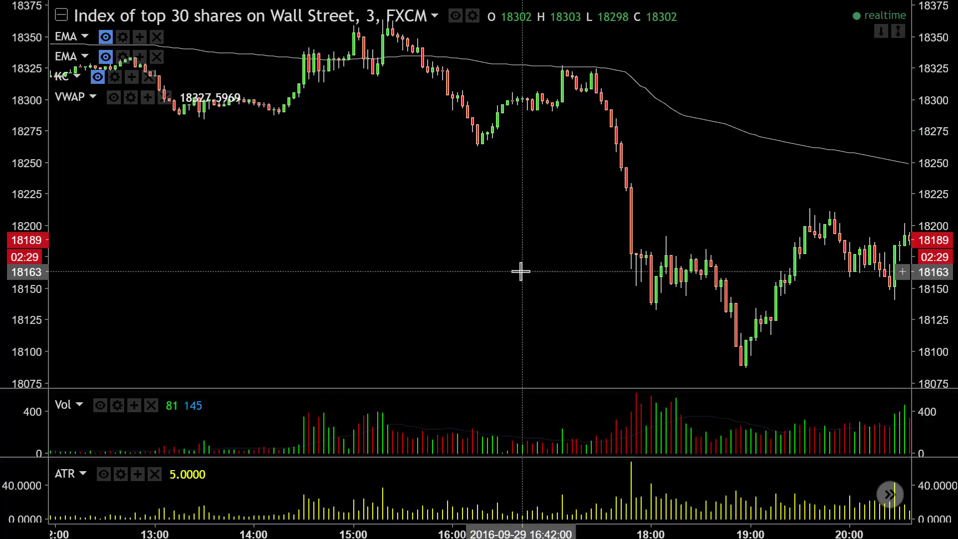
Step: Load the GER30 DAX index chart on the 3-minute interval
text(GER3)
key(Return)
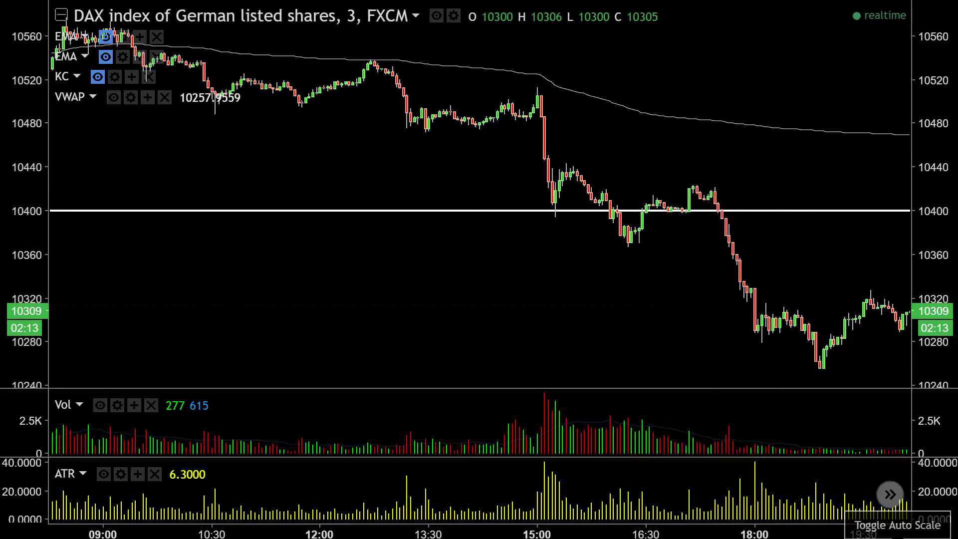
mouse_move(742, 155)
mouse_down()
mouse_move(717, 185)
mouse_move(733, 181)
mouse_move(732, 223)
mouse_move(759, 288)
mouse_move(843, 367)
mouse_up()
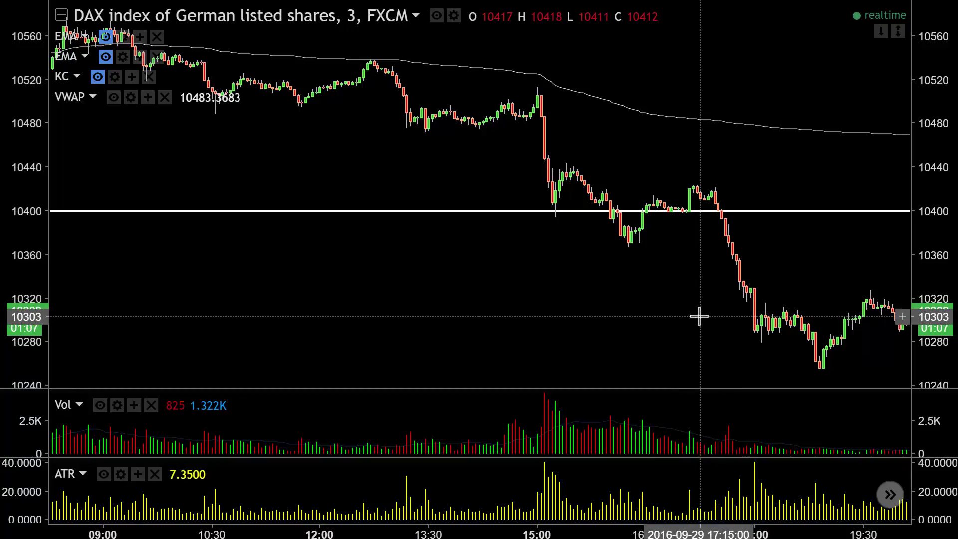
Step: Bring up Deutsche Bank (DB) on NYSE and return to its latest 3-minute bars
text(DB)
key(Escape)
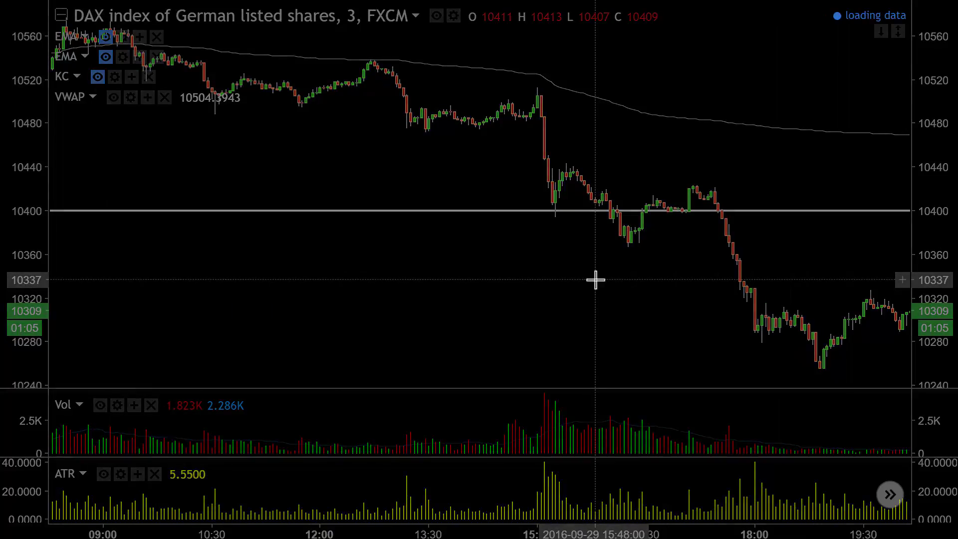
drag(672, 258, 519, 313)
click(897, 495)
scroll(759, 345, up, 4)
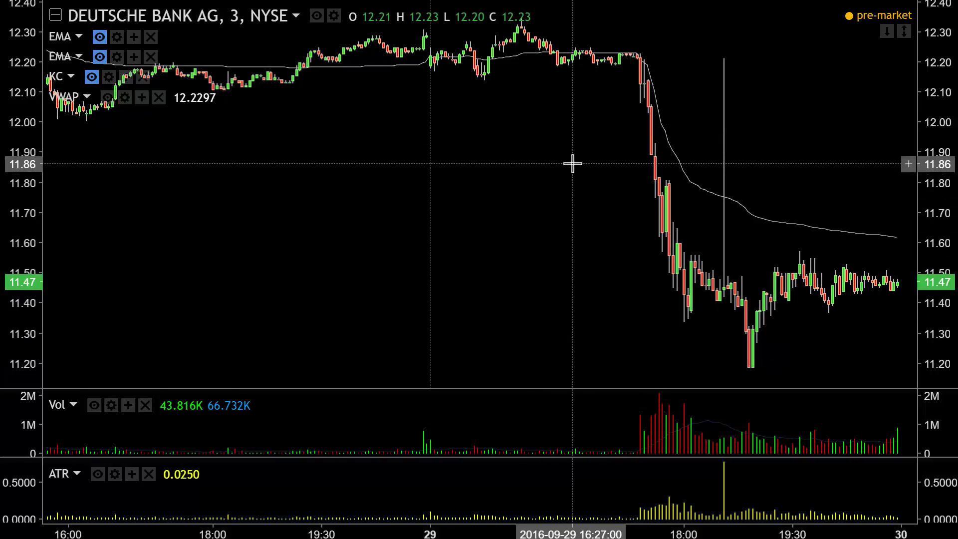
Step: Try the 1D interval, settle on 5 minutes, and reload the GER30 DAX chart
text(1D)
key(Return)
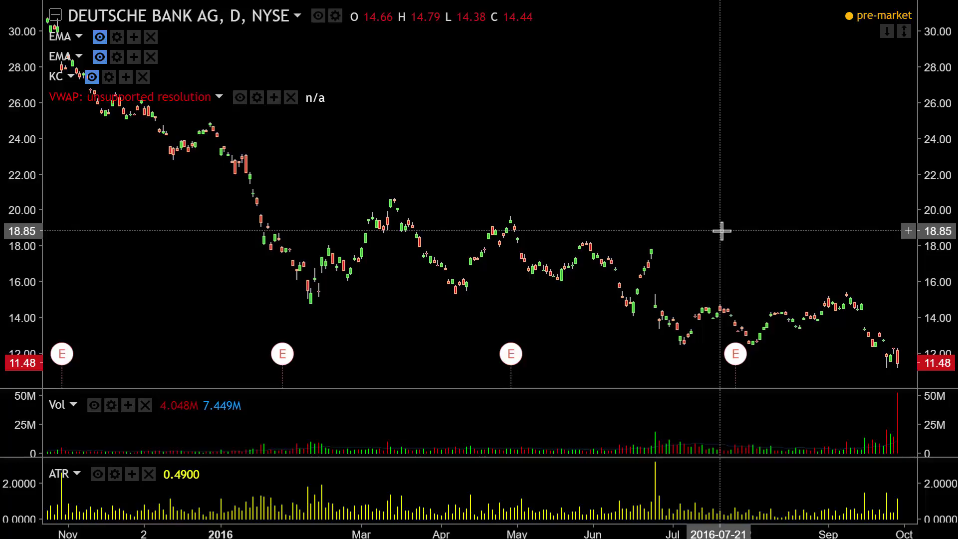
key(5)
key(Return)
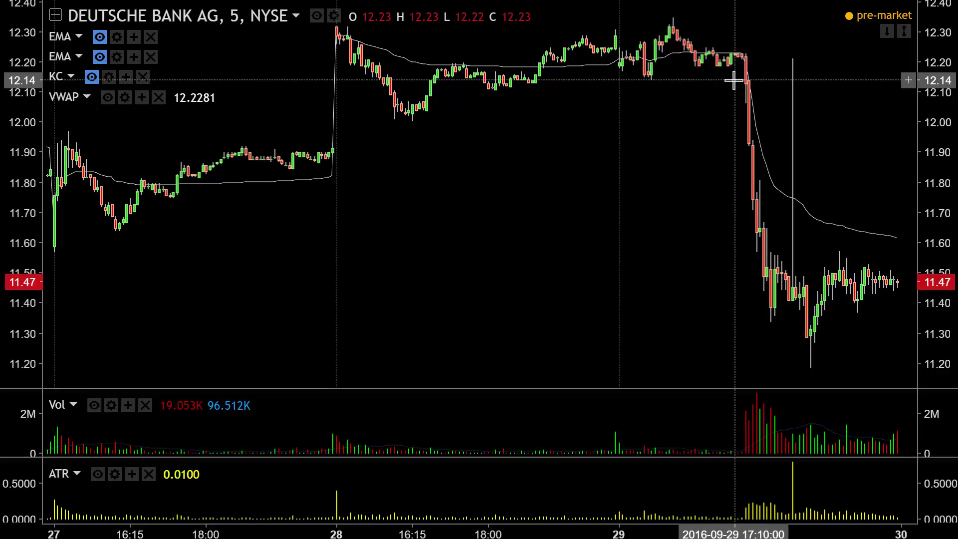
text(GER30)
key(Return)
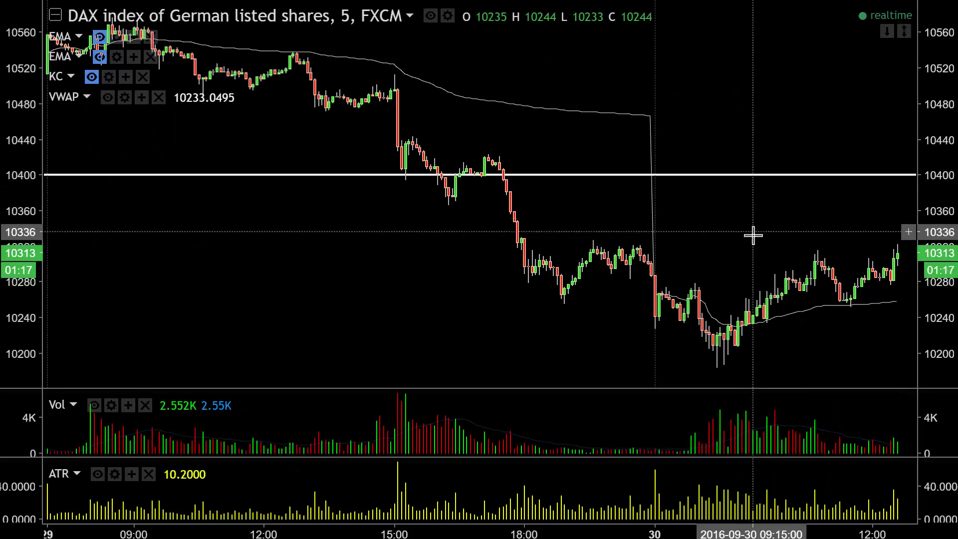
scroll(756, 245, down, 2)
scroll(758, 249, down, 2)
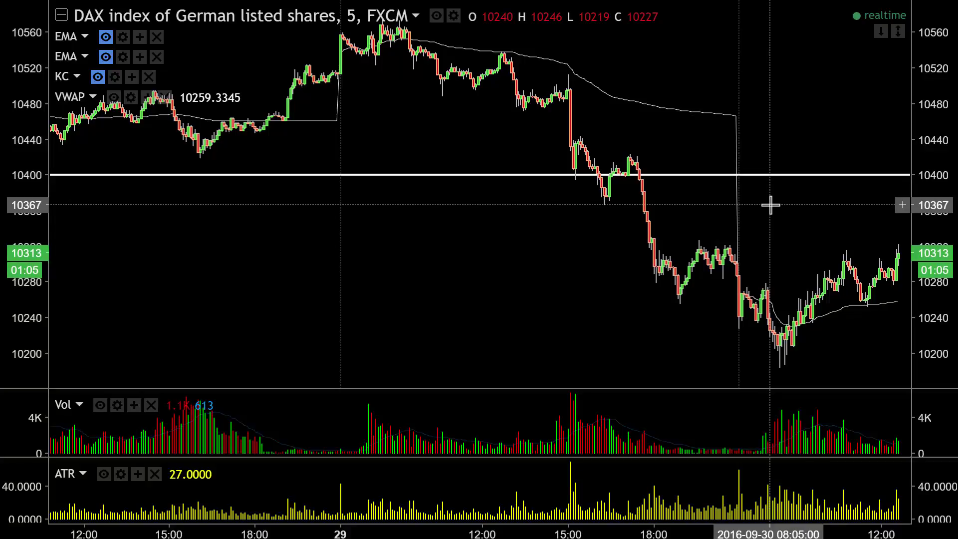
scroll(771, 204, up, 3)
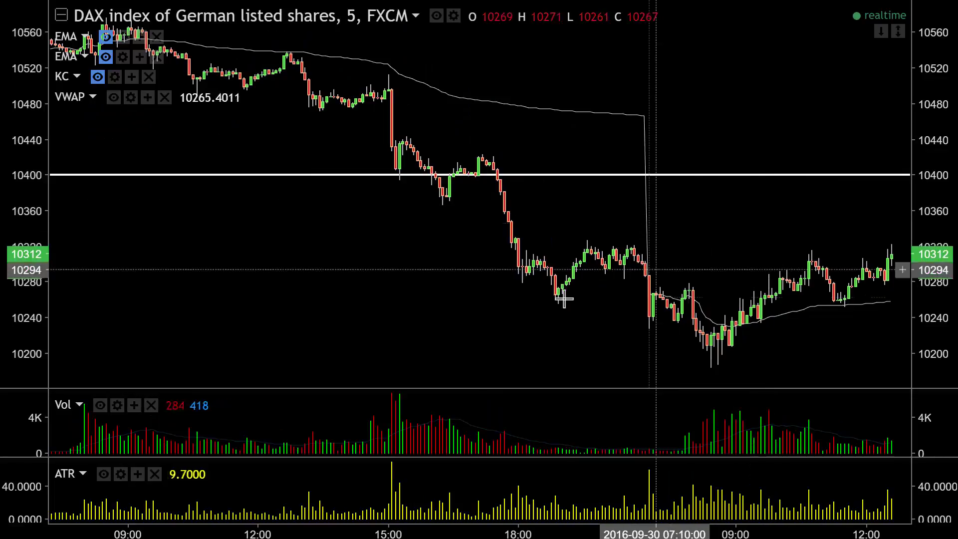
scroll(439, 289, right, 2)
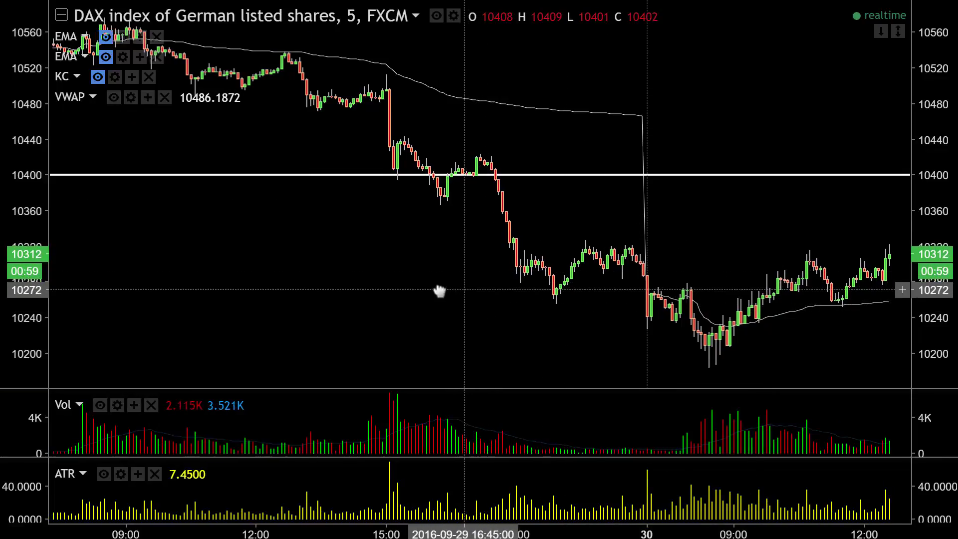